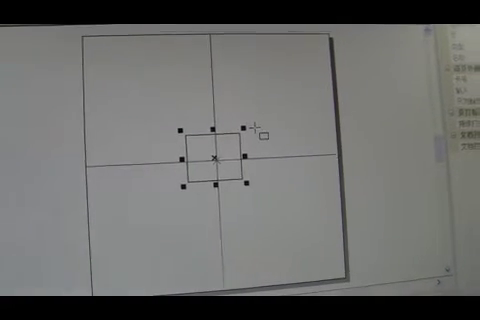
Step: Send the centred small rectangle to the laser with Mark (F5)
left_click(168, 97)
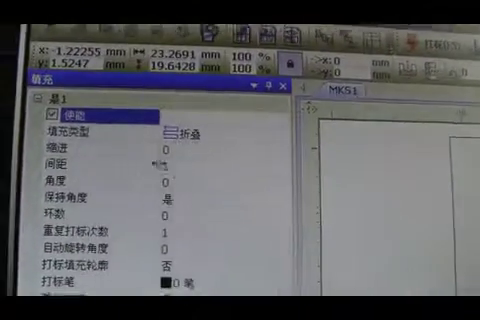
Step: Edit the rectangle's fill line spacing value to 0.01
left_click(165, 164)
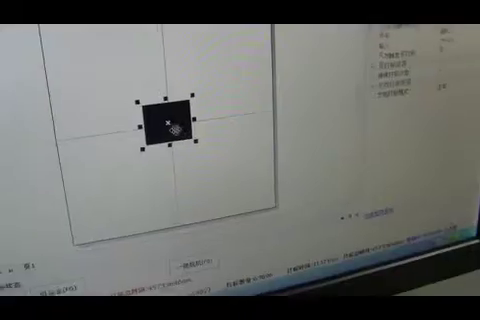
Step: Delete the filled black rectangle via its right-click menu
right_click(172, 125)
left_click(218, 162)
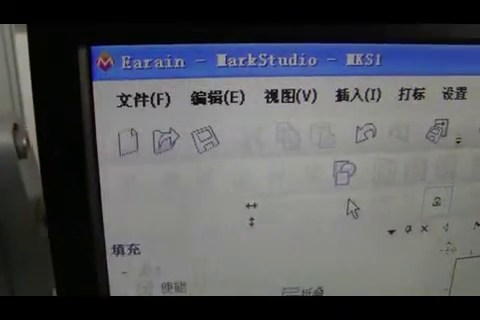
Step: Open the File menu to import a graphic into the document
left_click(143, 99)
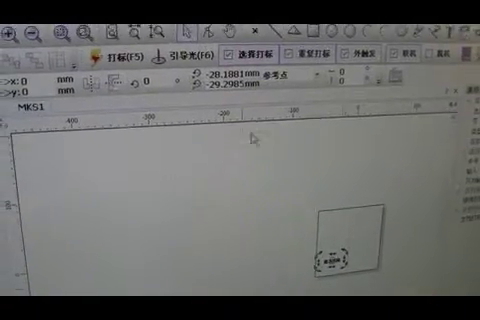
Step: Start laser marking the imported badge graphic with Mark (F5)
left_click(91, 121)
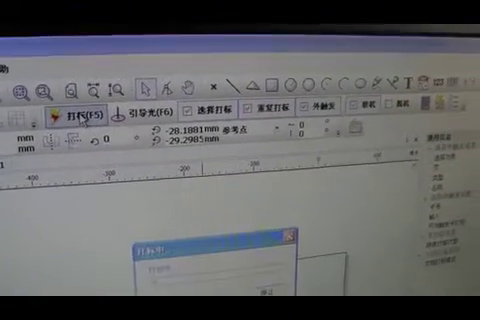